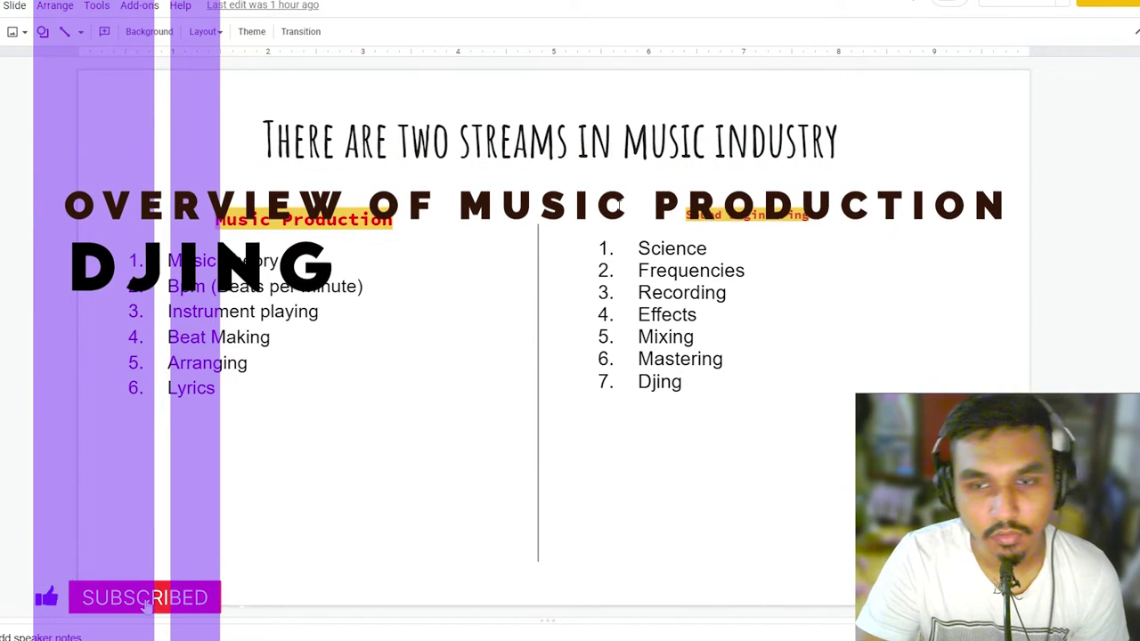
{"action": "left_click_drag", "start_coordinate": [676, 383], "coordinate": [553, 391]}
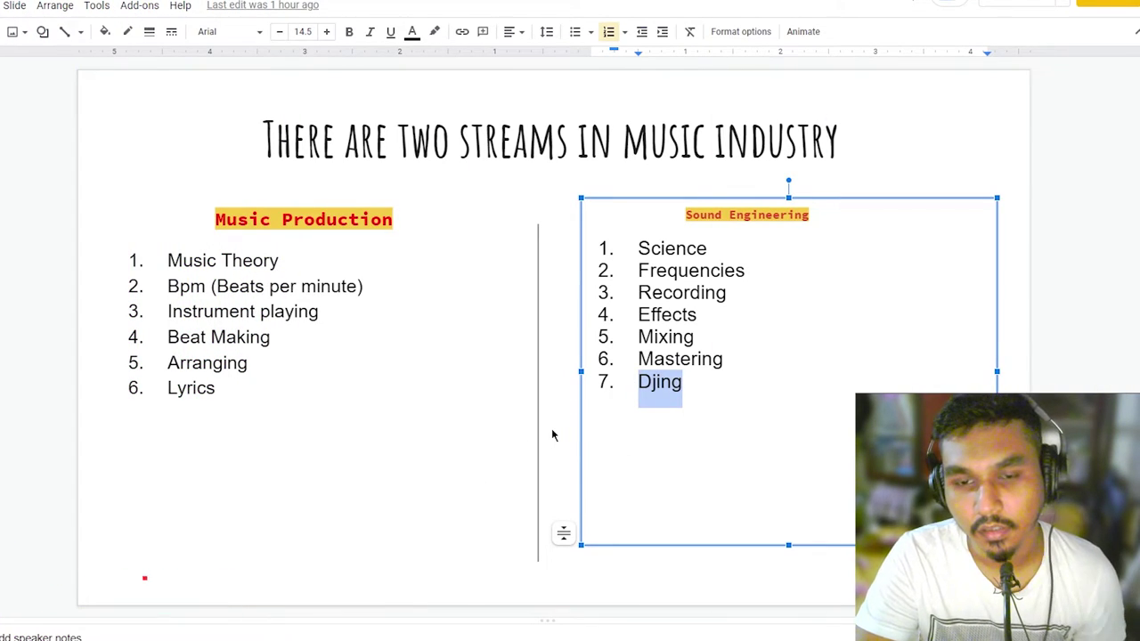
{"action": "left_click", "coordinate": [551, 429]}
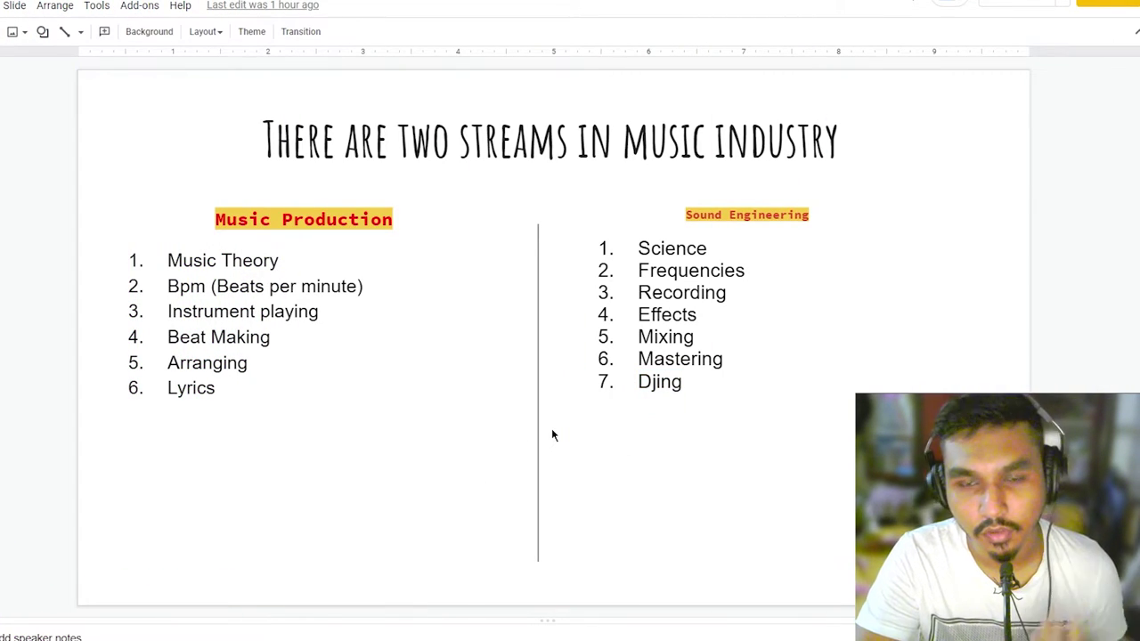
{"action": "left_click", "coordinate": [698, 395]}
{"action": "left_click_drag", "start_coordinate": [684, 383], "coordinate": [579, 383]}
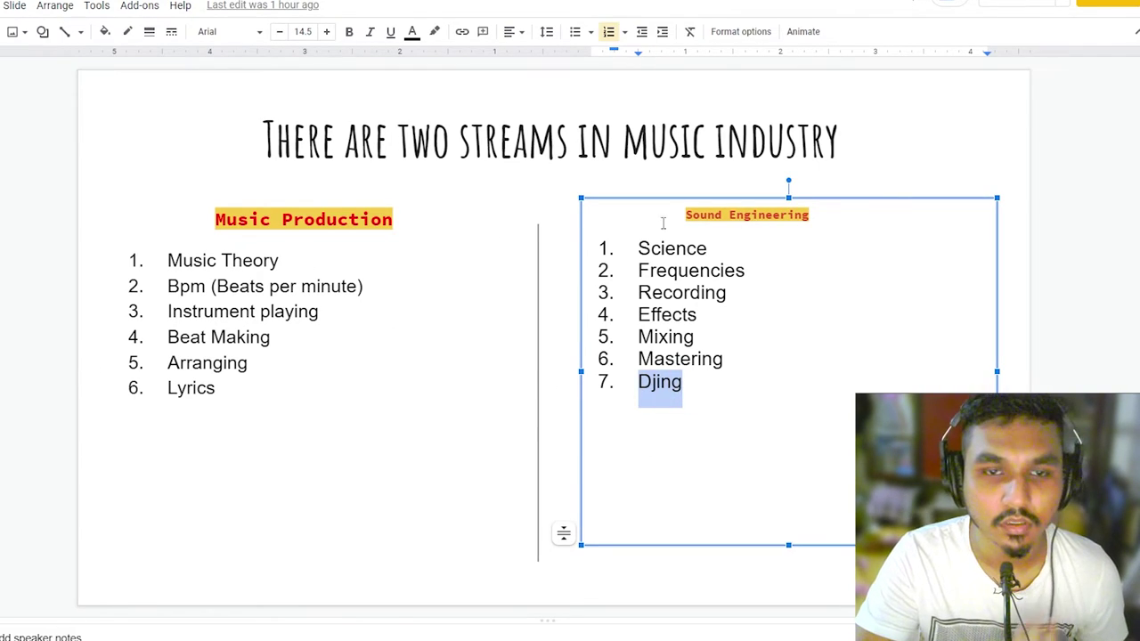
{"action": "left_click", "coordinate": [692, 398]}
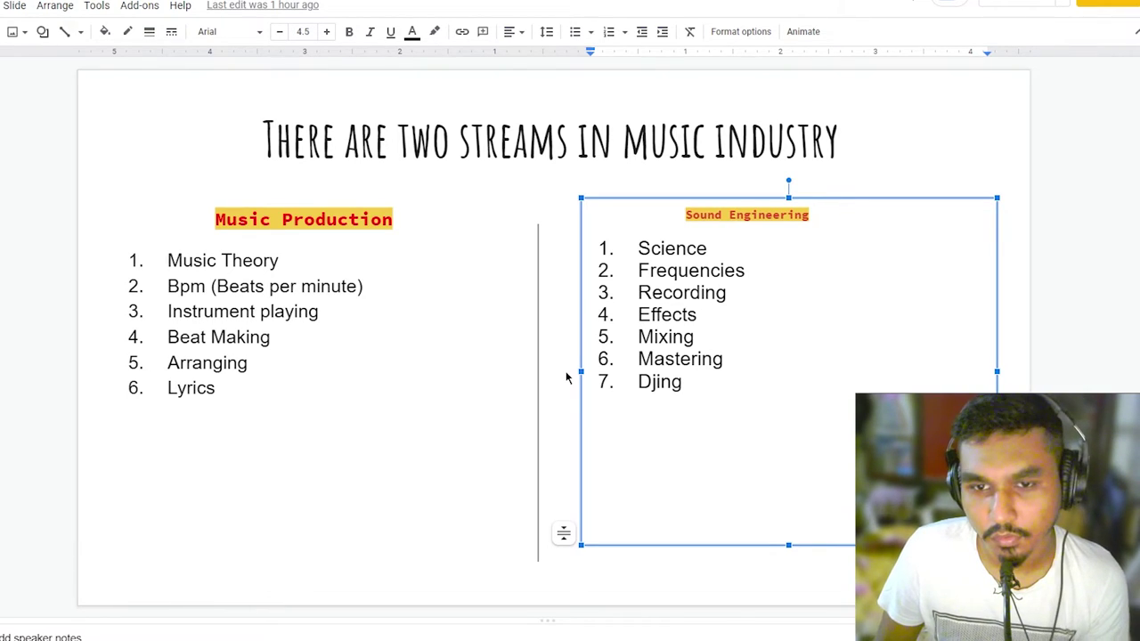
Step: Delete 'Djing' from item 7 of the Sound Engineering list, leaving it blank after Mastering
{"action": "double_click", "coordinate": [659, 381]}
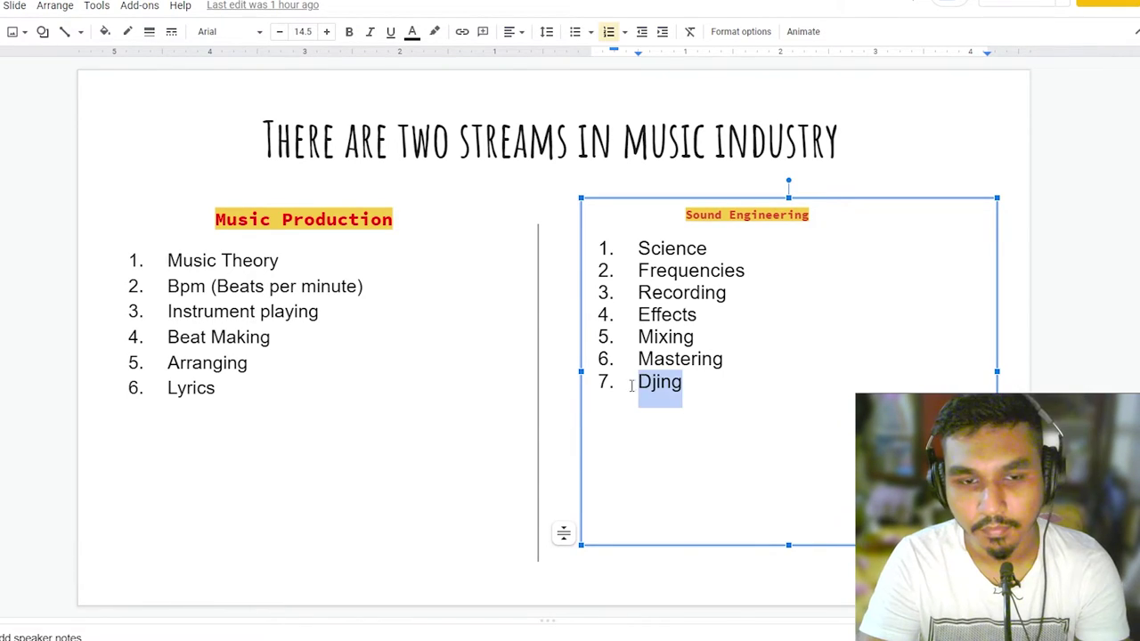
{"action": "key", "text": "BackSpace"}
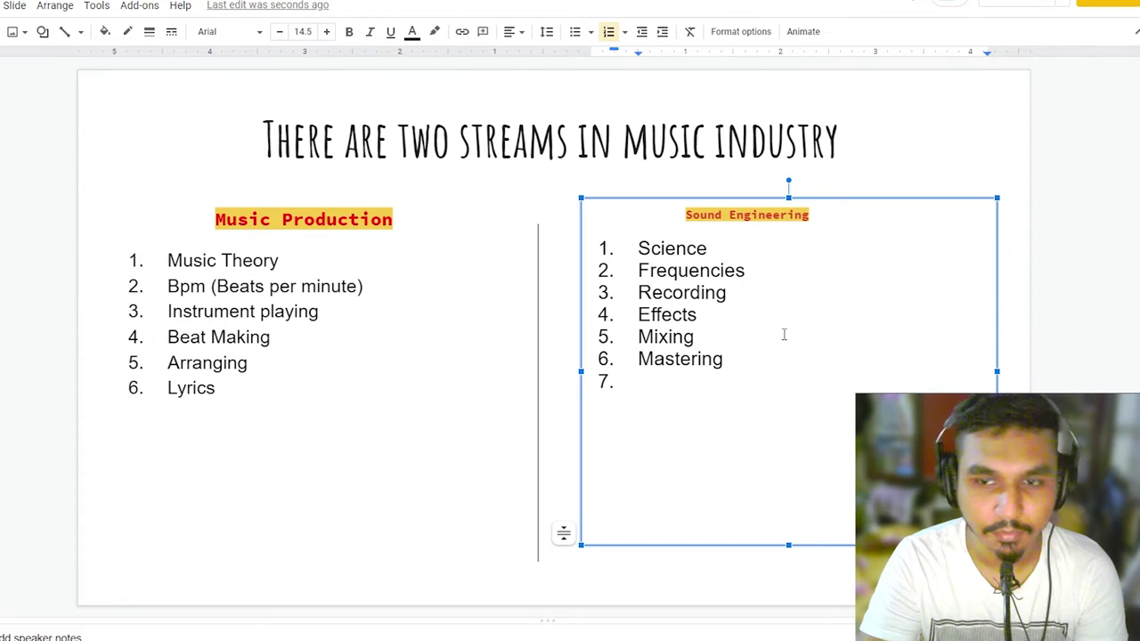